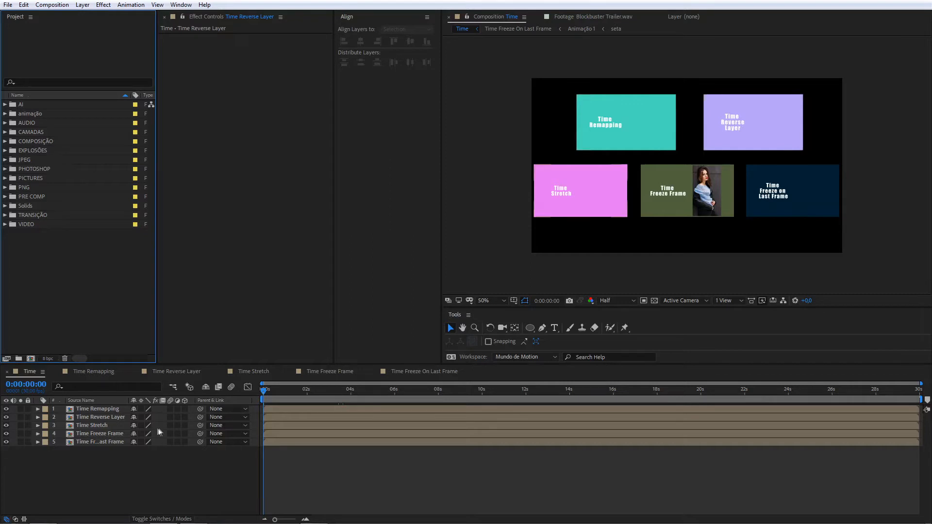
Open the Time Remapping composition, preview its animation, and park the playhead at about 2 seconds.
double_click(98, 410)
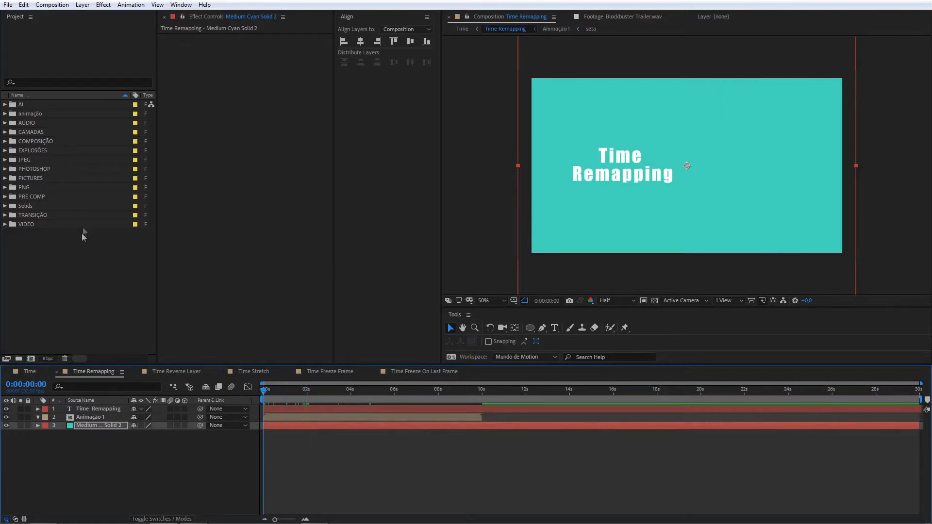
key(space)
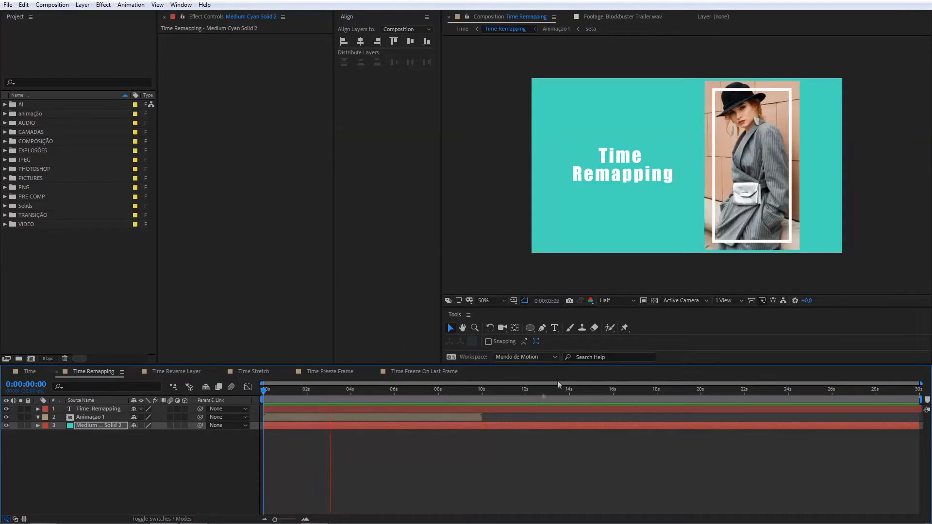
key(space)
drag(357, 389, 311, 391)
click(216, 447)
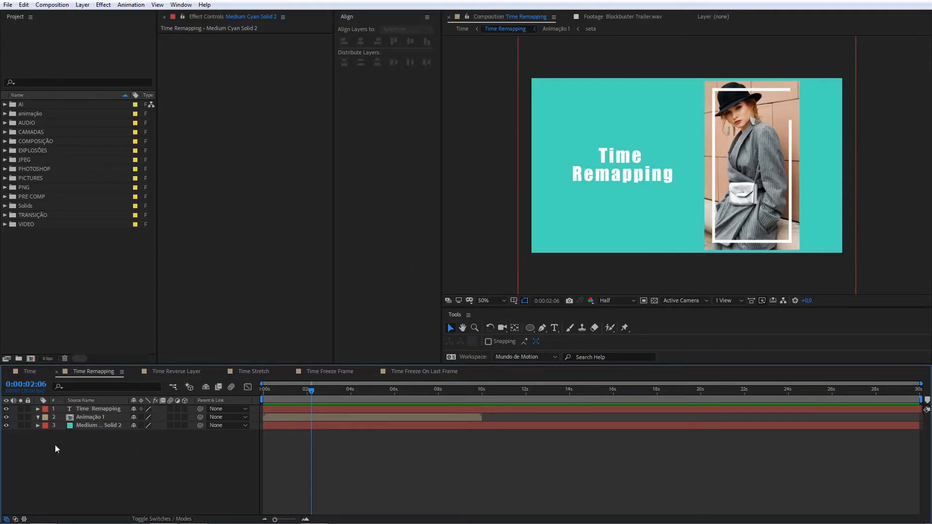
Enable time remapping on the Animação 1 layer and extend the layer's end to about 26 seconds.
click(89, 418)
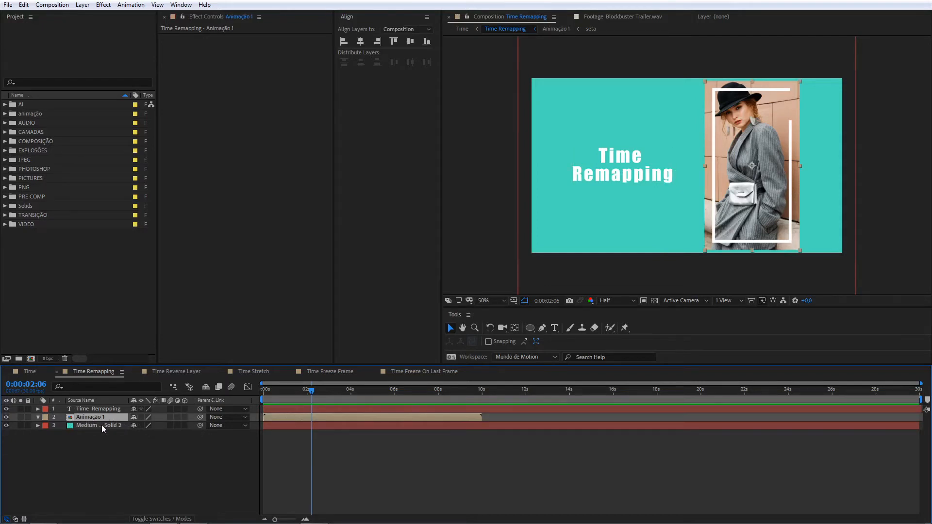
right_click(91, 421)
right_click(90, 418)
mouse_move(160, 214)
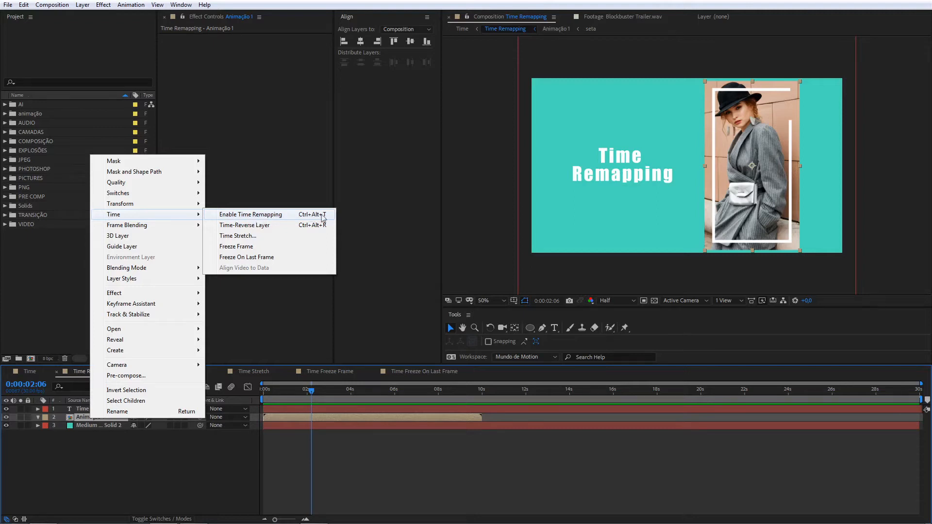
click(253, 215)
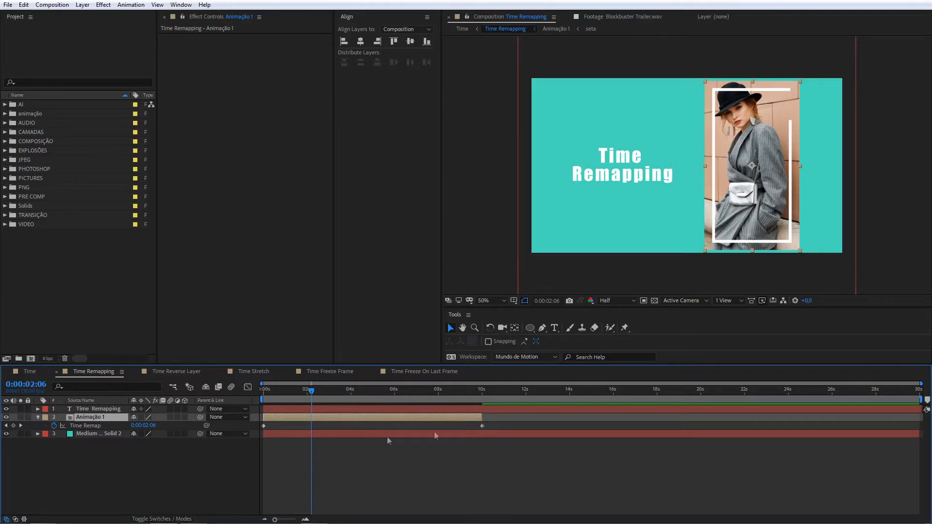
drag(482, 418, 835, 420)
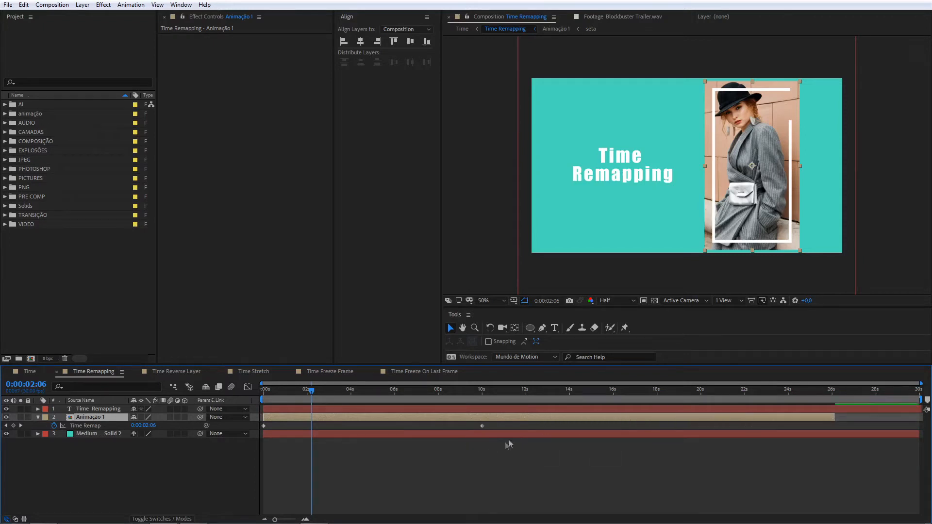
Move the last Time Remap keyframe to about 20 seconds and preview the slowed animation.
click(481, 426)
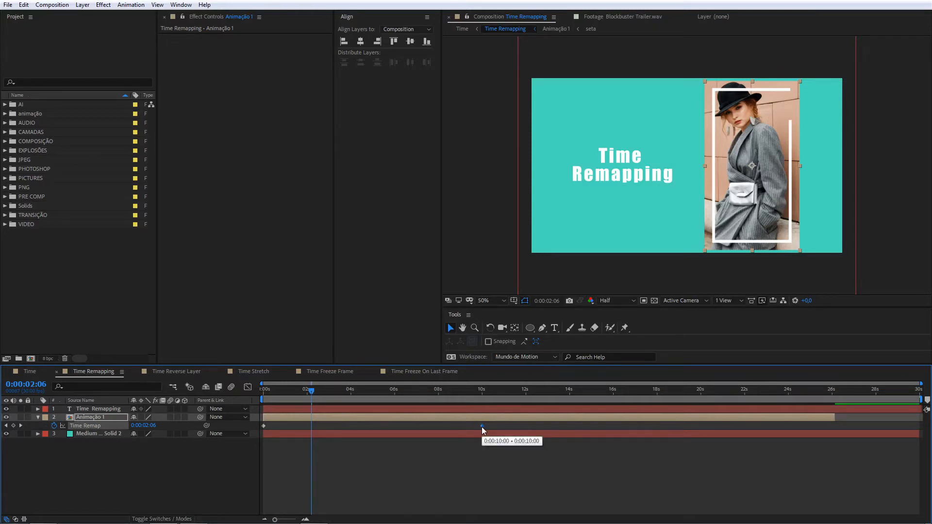
drag(482, 427, 701, 429)
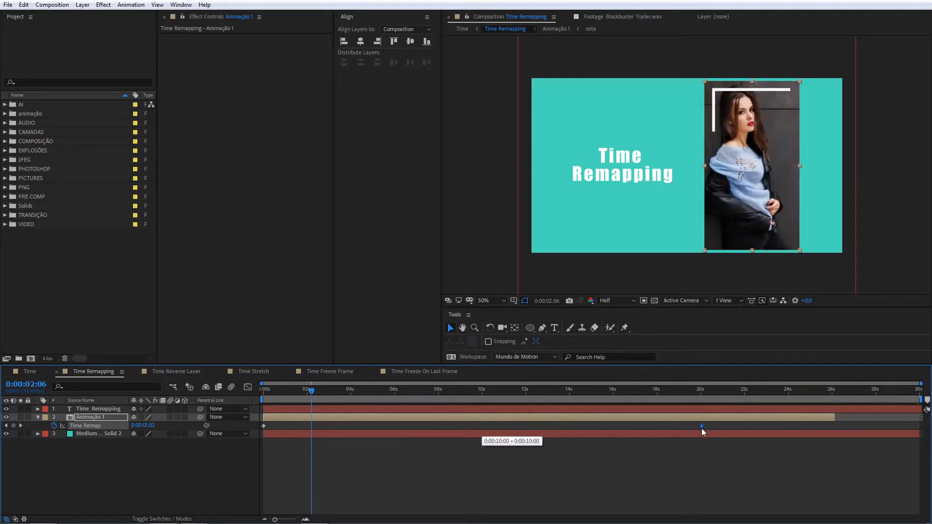
key(space)
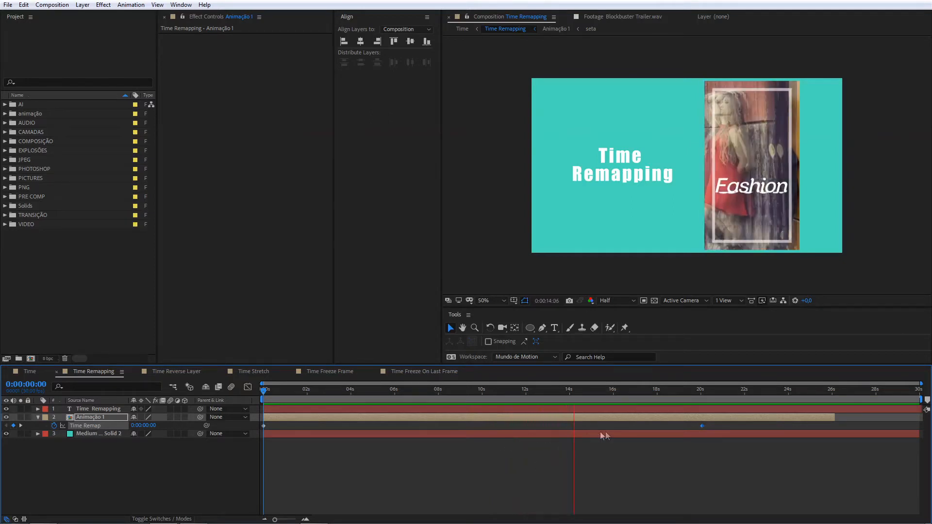
Move the last Time Remap keyframe to about 4 seconds, preview the animation, and shift the keyframe to about 9 seconds.
drag(702, 426, 351, 436)
key(Home)
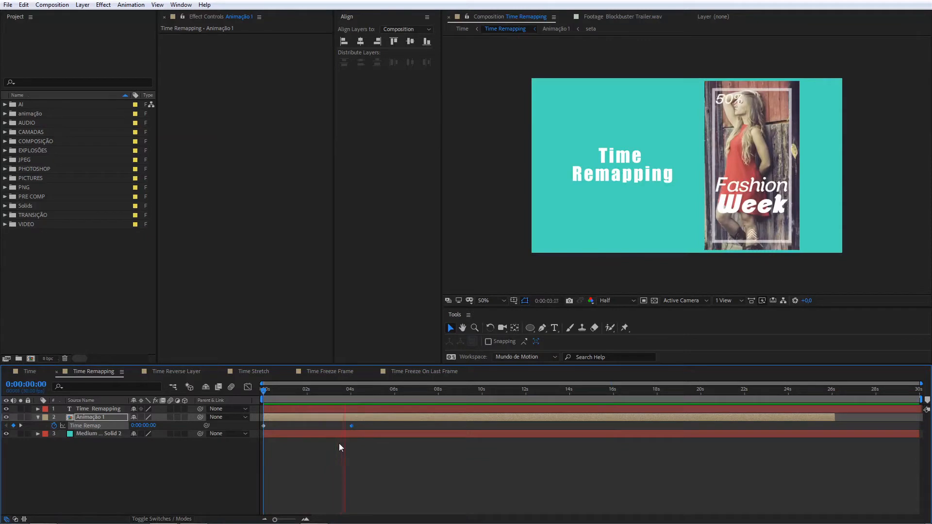
key(space)
drag(352, 427, 467, 433)
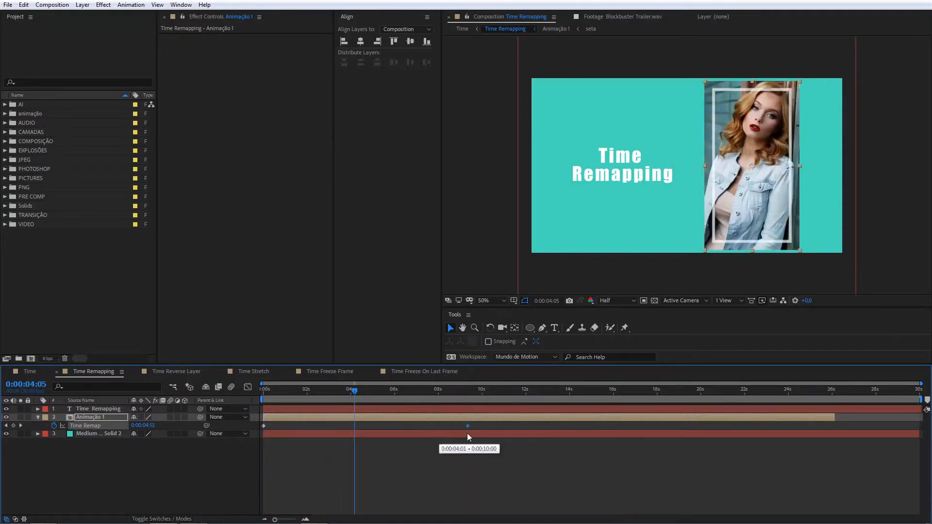
Undo the keyframe moves, the layer extension and the time remapping on the Animação 1 layer.
key(ctrl+z)
key(ctrl+z)
key(ctrl+z)
key(ctrl+z)
key(ctrl+z)
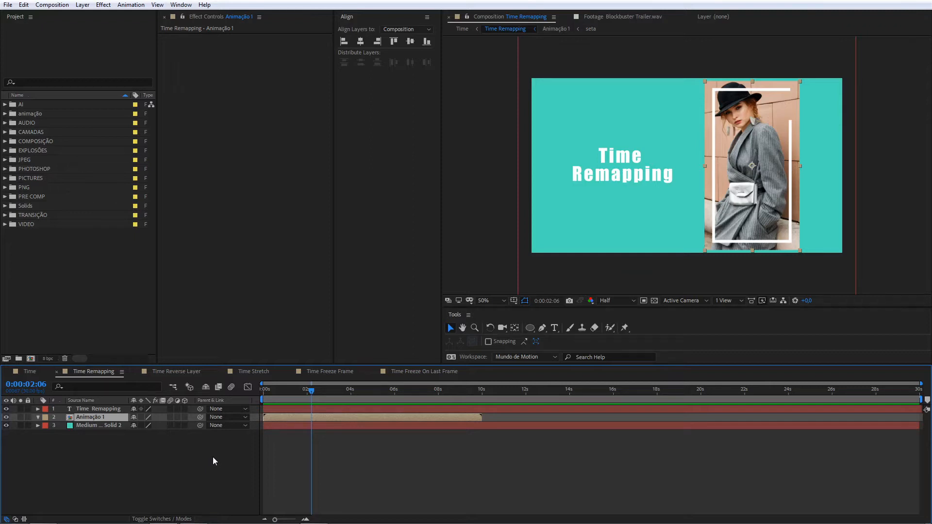
Switch to the Time Reverse Layer composition and preview its original animation.
click(179, 371)
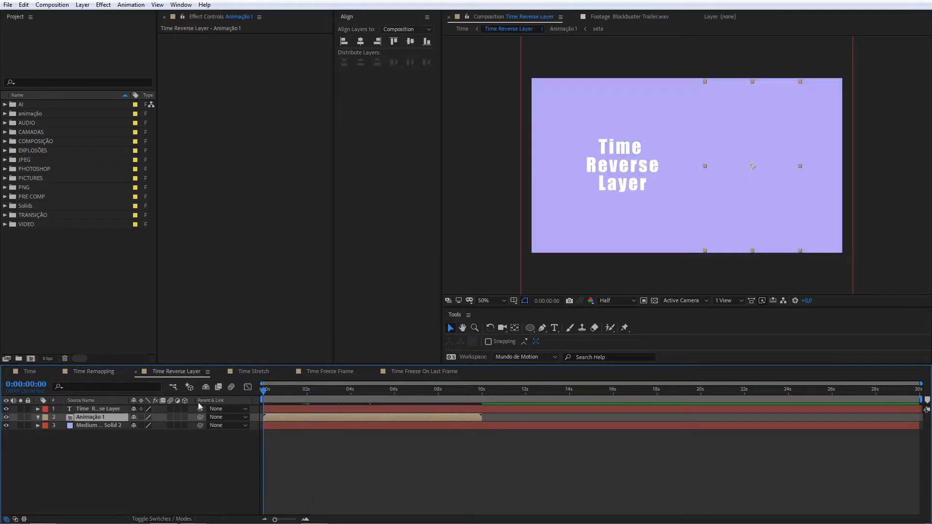
key(space)
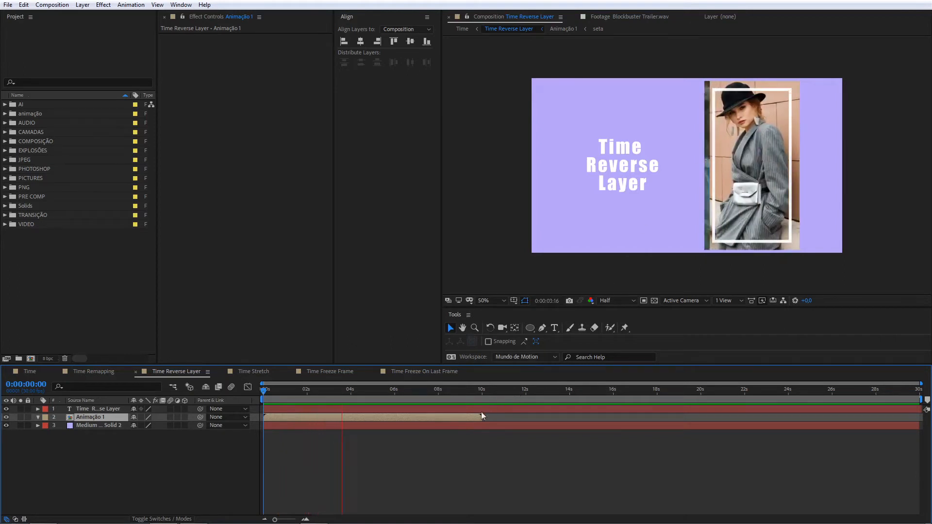
key(space)
Apply Time-Reverse Layer to the Animação 1 layer and preview the reversed animation from the first frame.
right_click(92, 418)
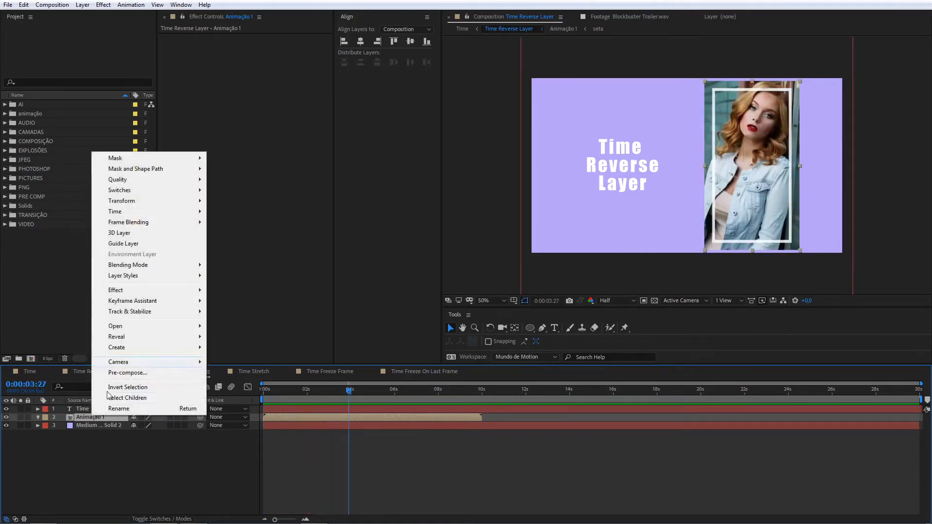
mouse_move(112, 216)
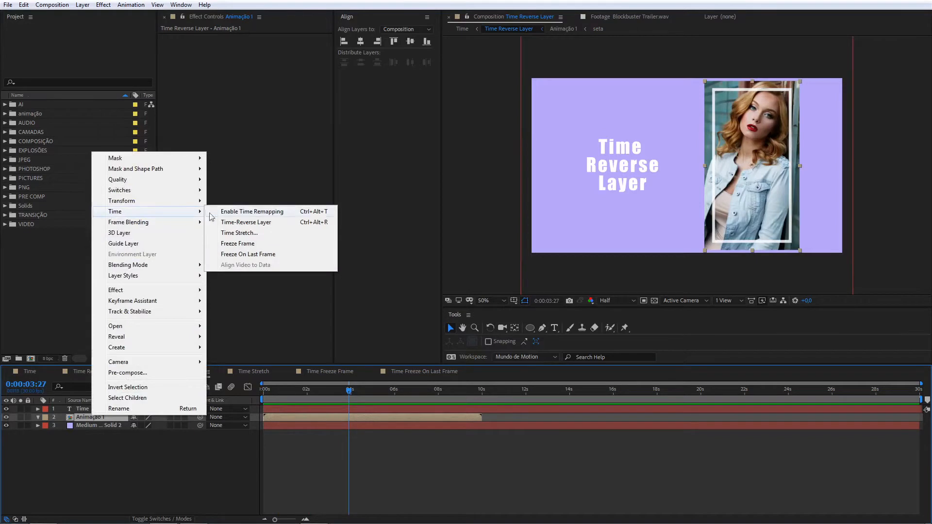
click(243, 223)
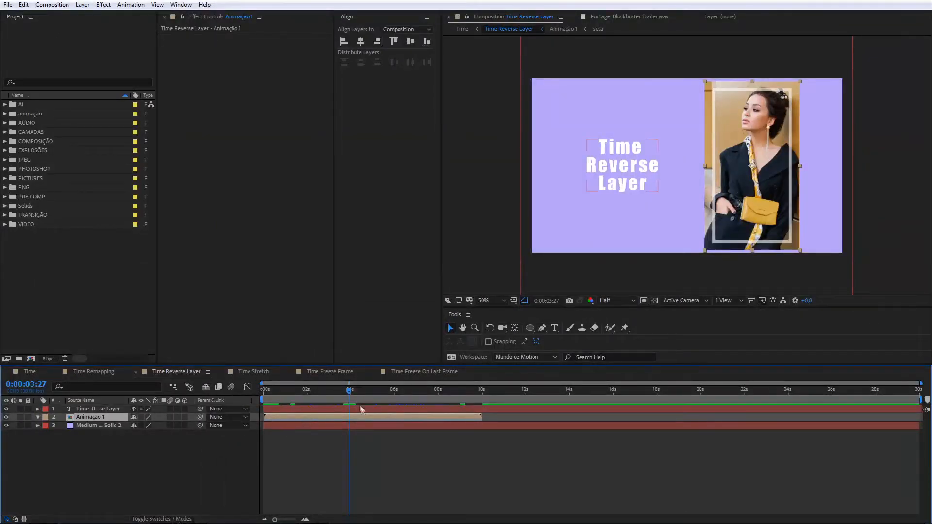
key(Home)
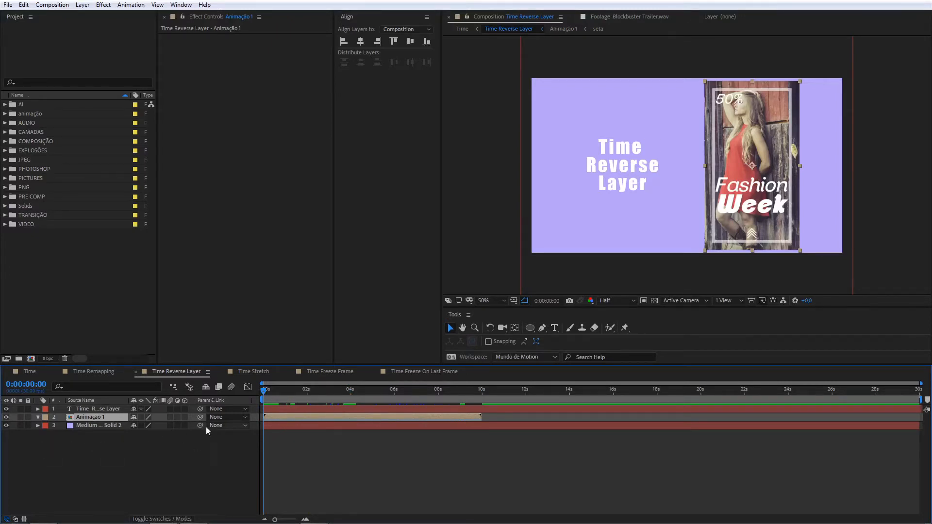
key(space)
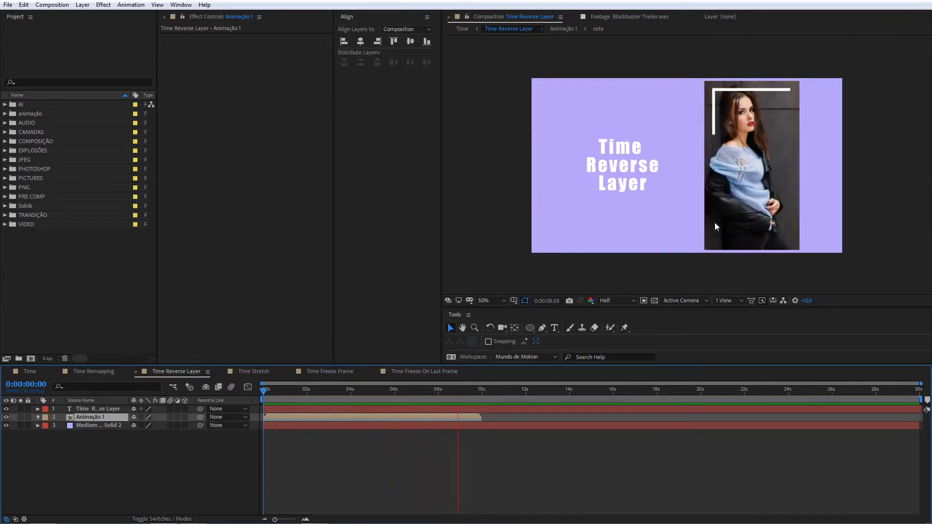
key(space)
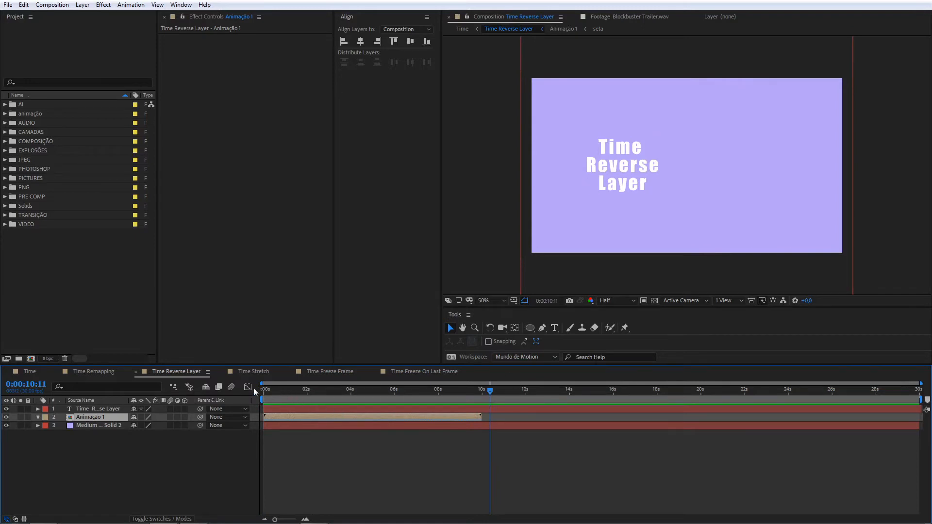
In the Time Stretch composition, apply a time stretch with a 50% stretch factor to the Animação 1 layer.
click(253, 372)
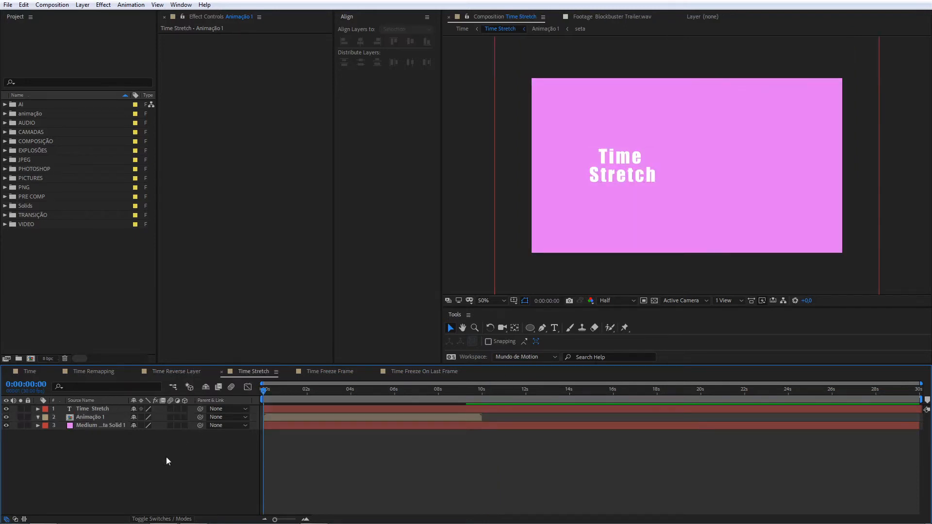
right_click(92, 418)
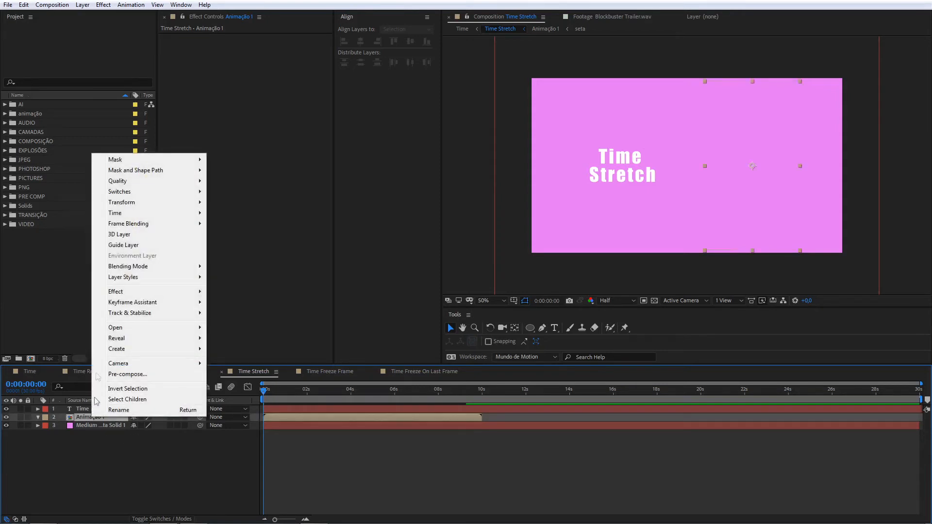
mouse_move(119, 213)
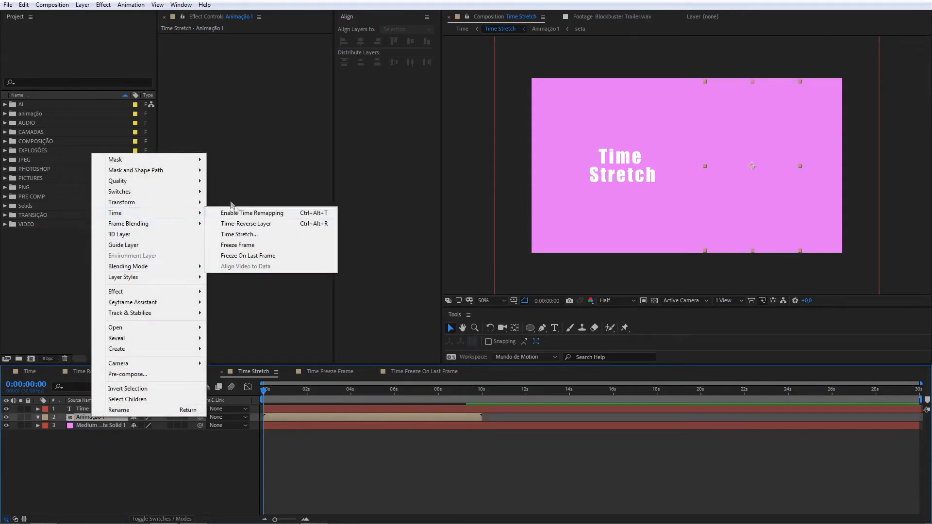
click(249, 235)
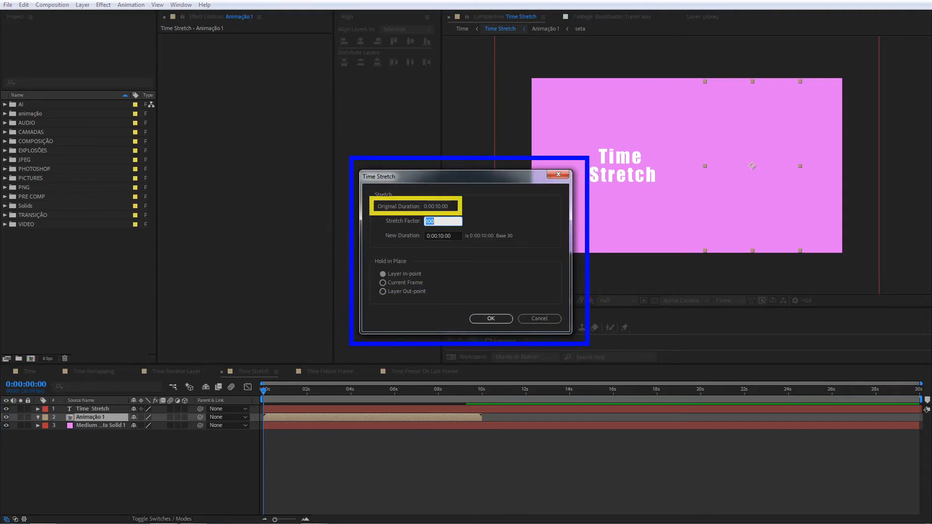
key(Escape)
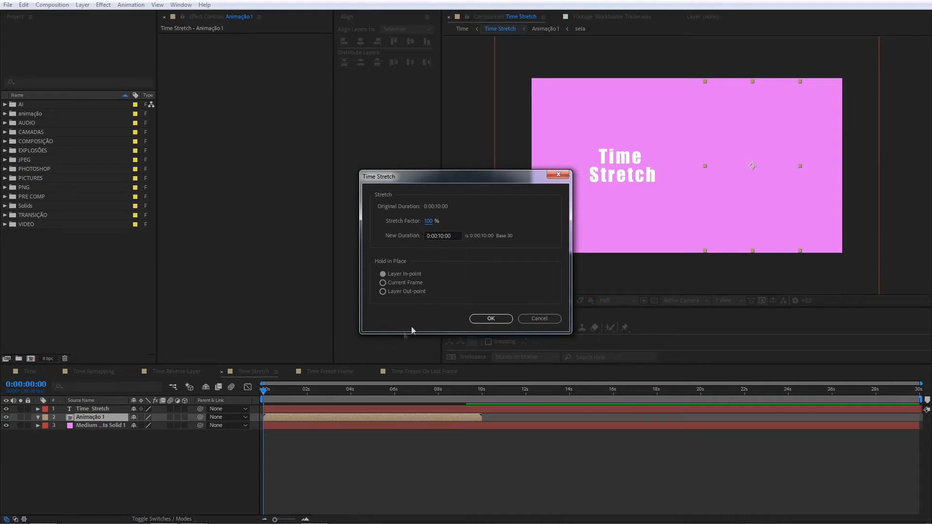
click(431, 222)
text(50)
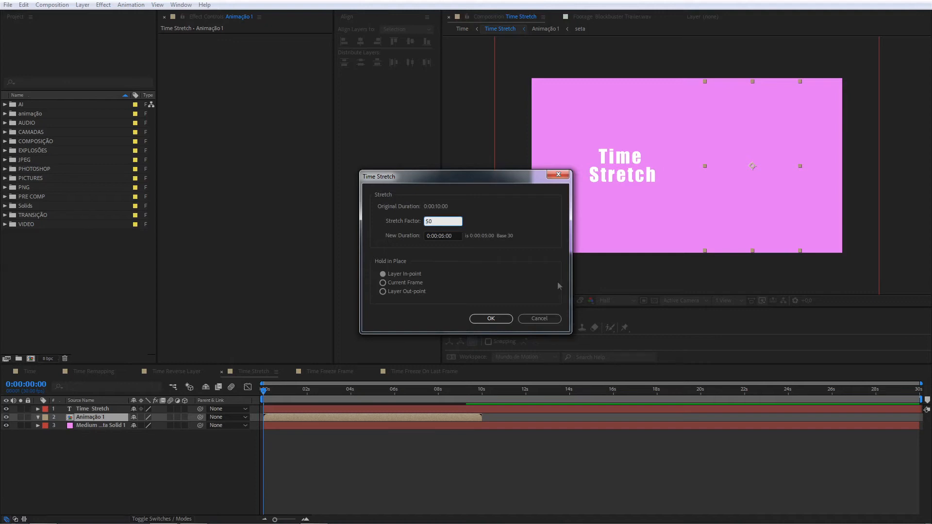
click(483, 317)
Preview the sped-up Animação 1 layer and return the playhead to the first frame.
key(space)
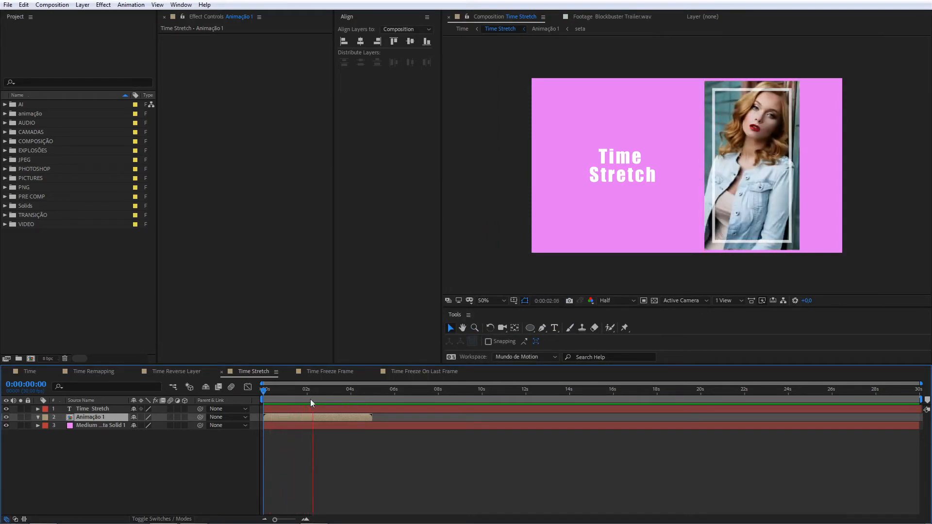
key(space)
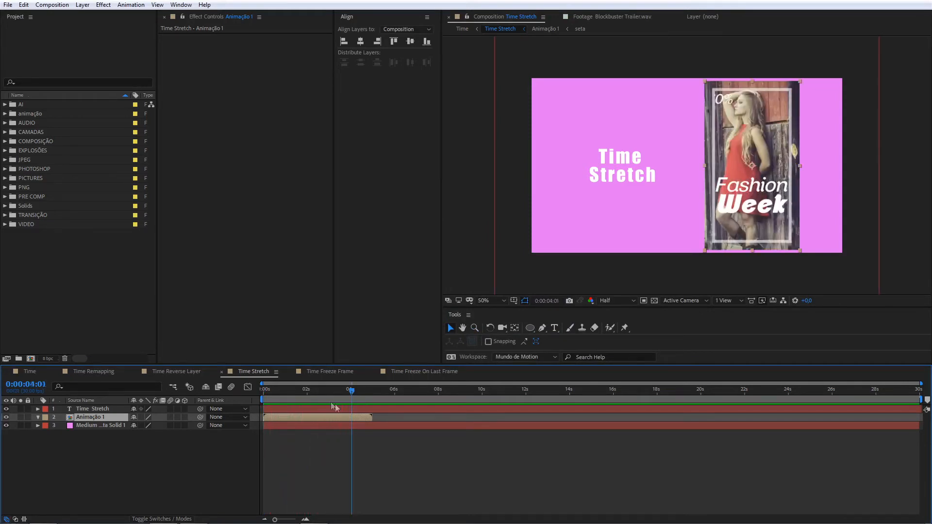
drag(351, 392, 215, 423)
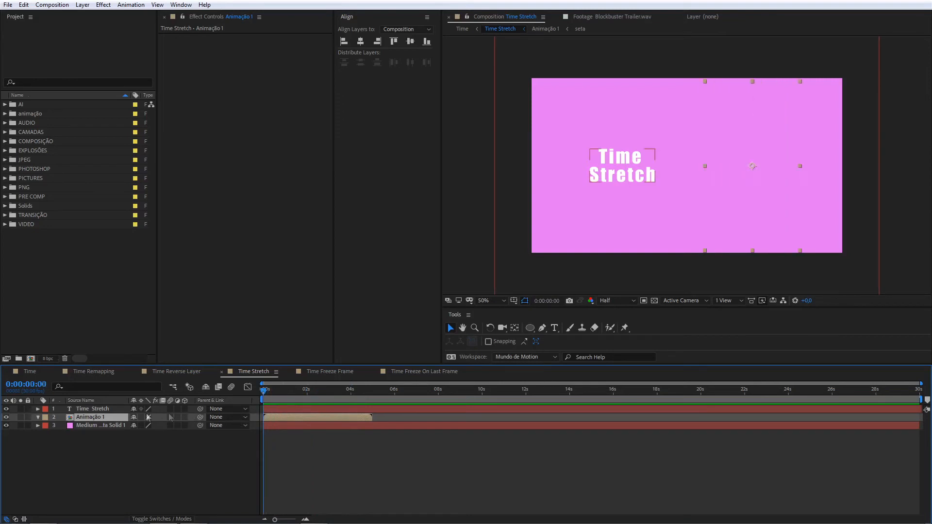
Change the Animação 1 layer's time stretch factor to 185%, preview the slowed animation, and deselect the layer.
right_click(105, 420)
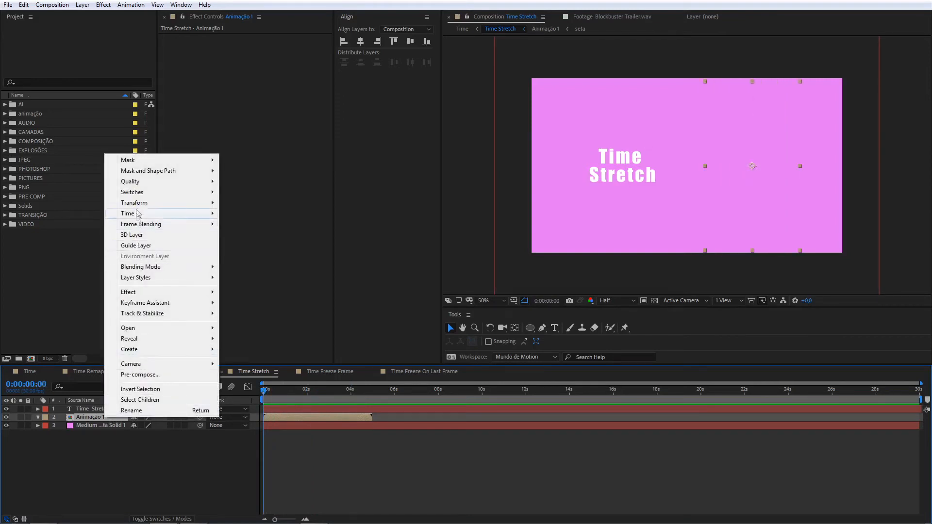
mouse_move(170, 213)
click(247, 235)
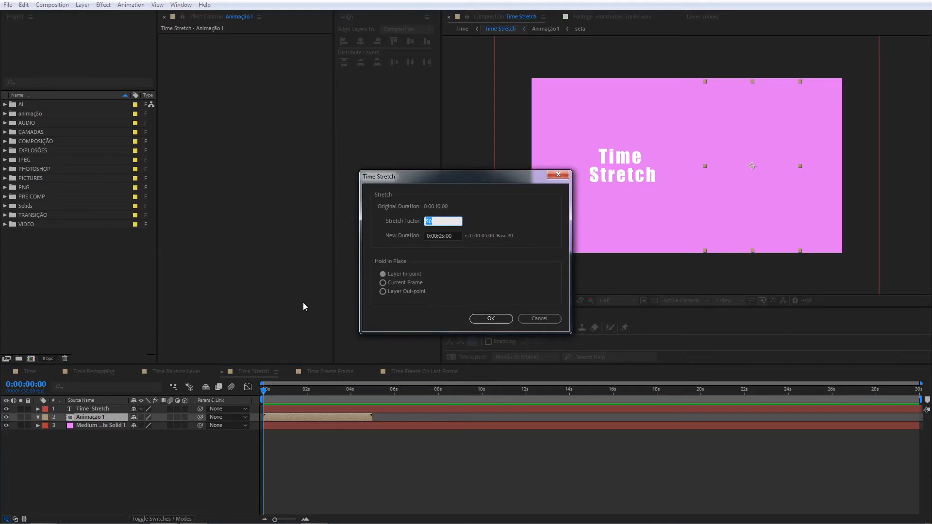
text(350)
double_click(435, 220)
text(185)
click(490, 318)
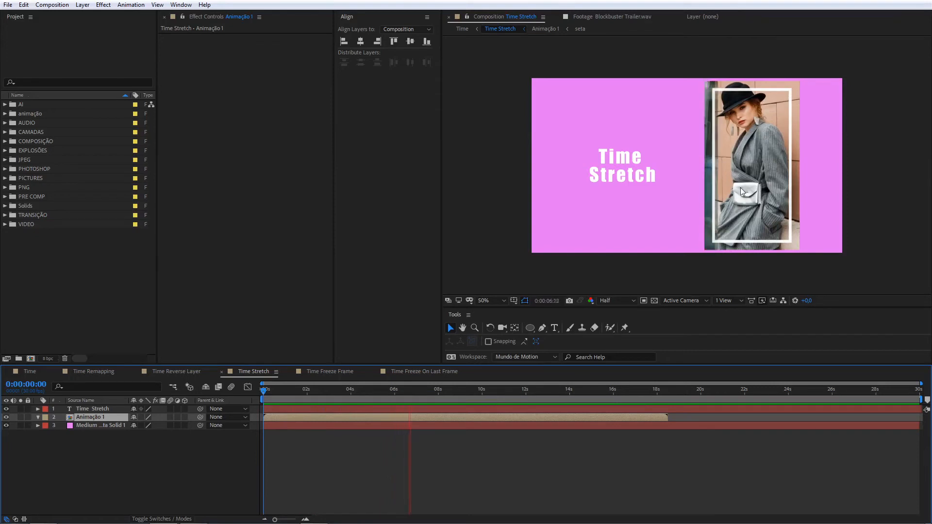
key(space)
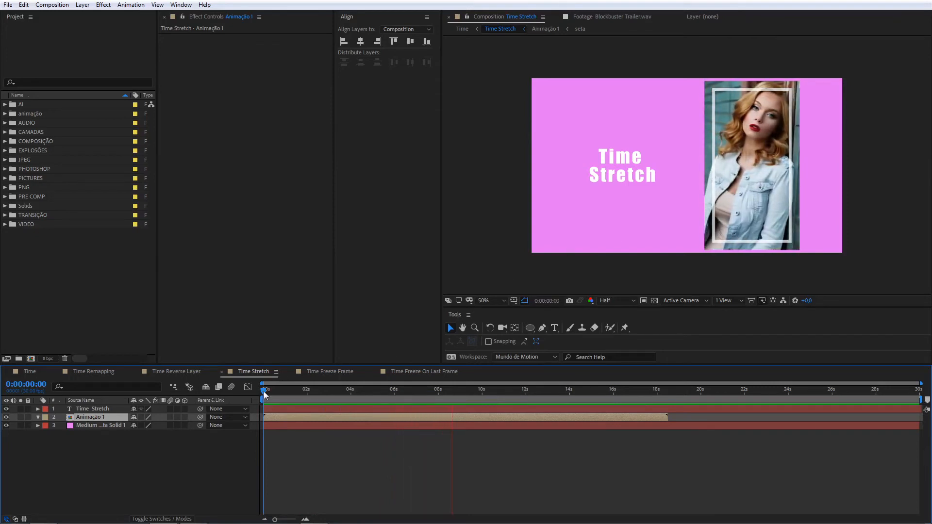
click(167, 434)
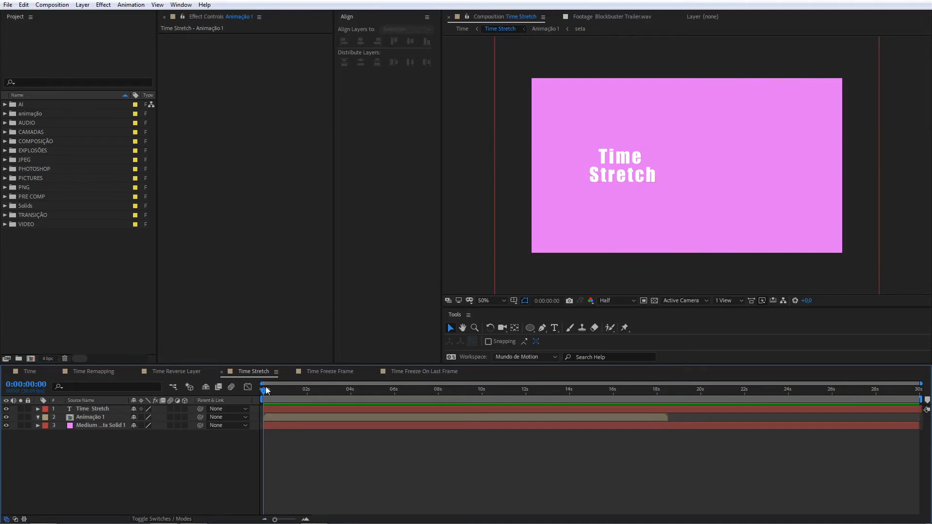
In the Time Freeze Frame composition, apply Freeze Frame to the Animação 1 layer at the first frame and select its Time Remap keyframe.
mouse_move(264, 394)
mouse_down()
mouse_move(287, 392)
mouse_move(263, 392)
mouse_up()
click(305, 373)
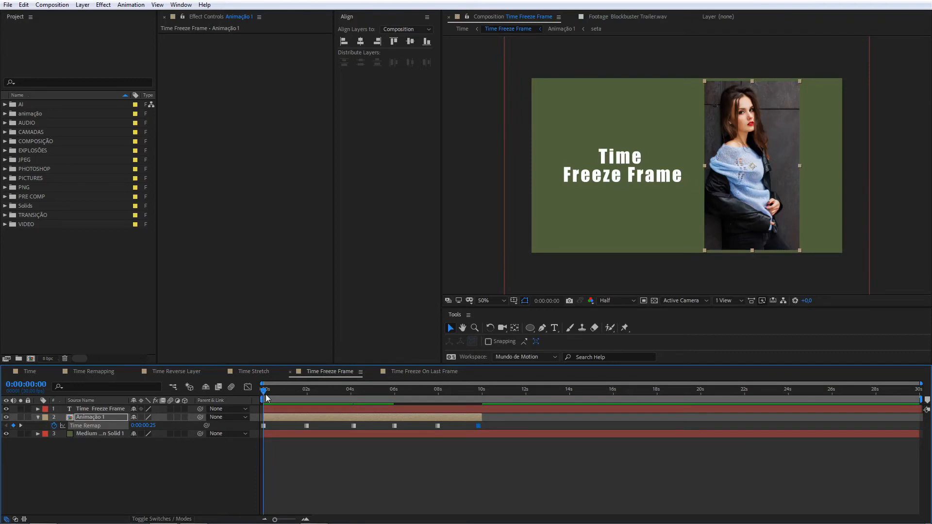
right_click(91, 418)
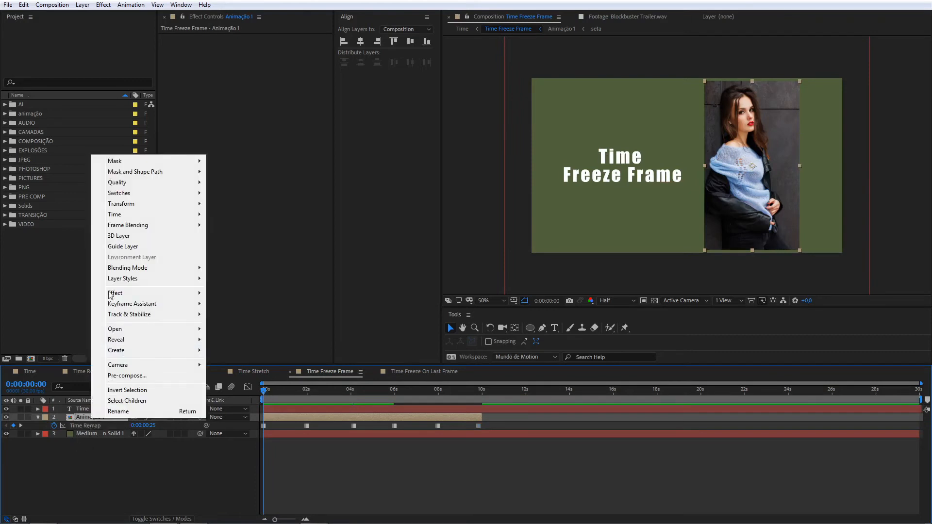
mouse_move(115, 219)
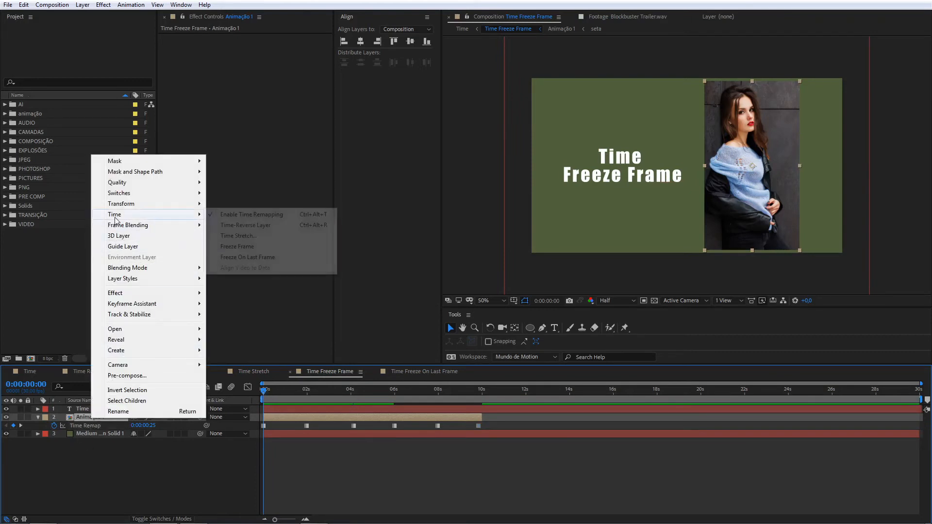
click(227, 246)
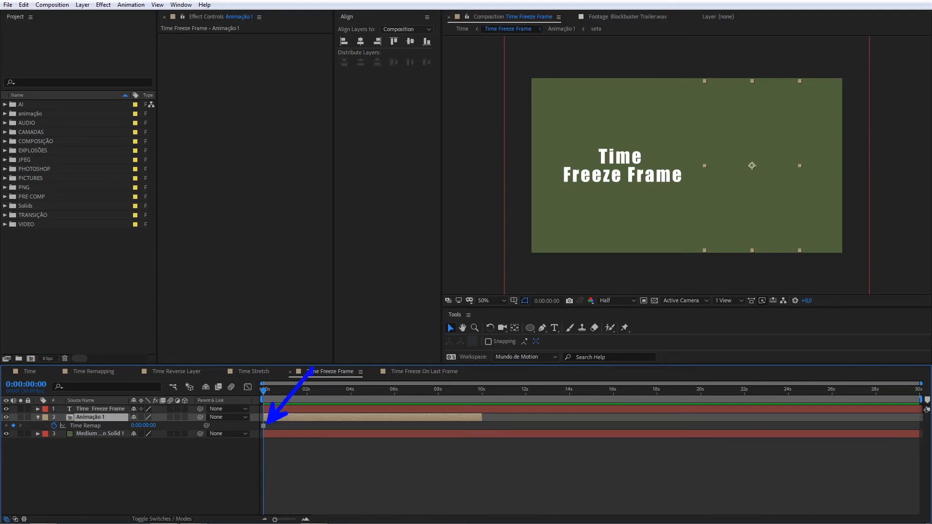
click(264, 427)
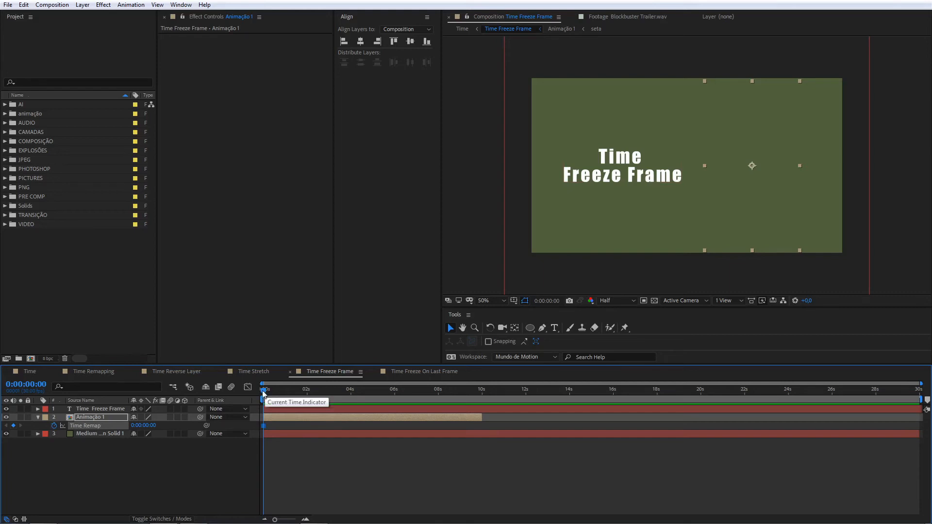
Add a Time Remap keyframe at 0:00:02:01 holding a further frame of the animation, and set the first keyframe's value to 0:00:00:24.
drag(264, 394, 309, 392)
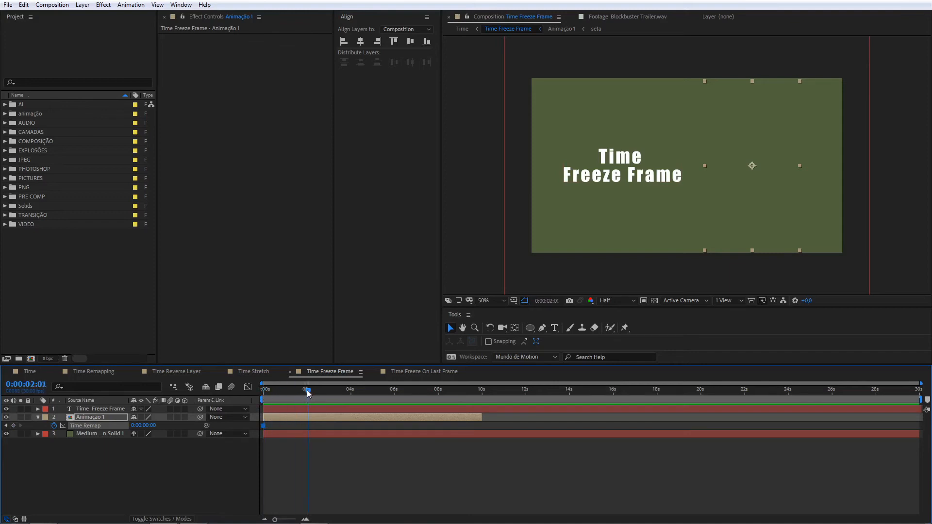
drag(145, 425, 179, 420)
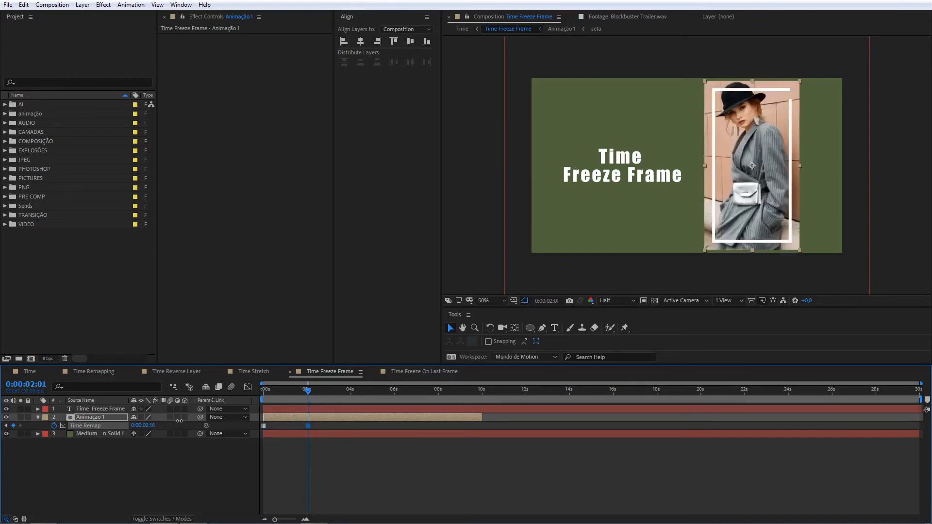
drag(306, 391, 211, 415)
drag(144, 425, 155, 426)
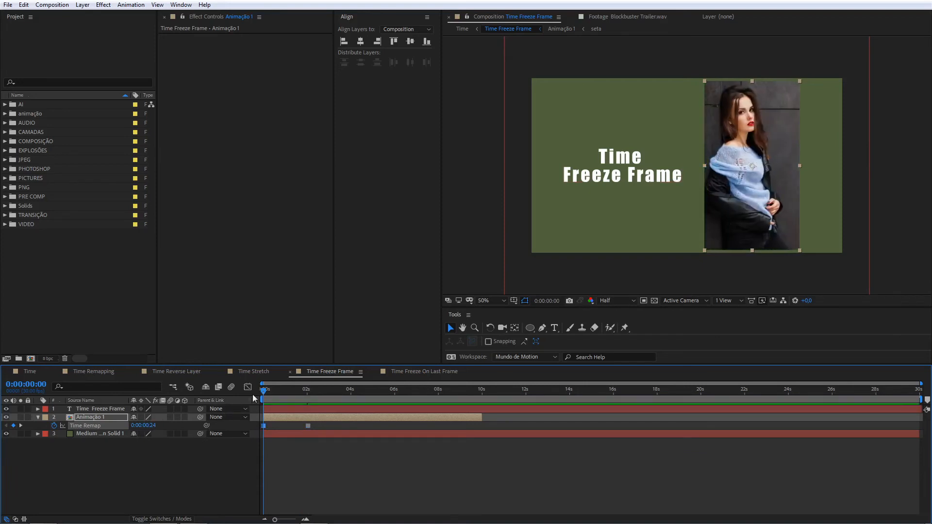
Add Time Remap keyframes at about 4, 6 and 8 seconds on the Animação 1 layer, each holding a further frame of the animation.
drag(262, 390, 348, 381)
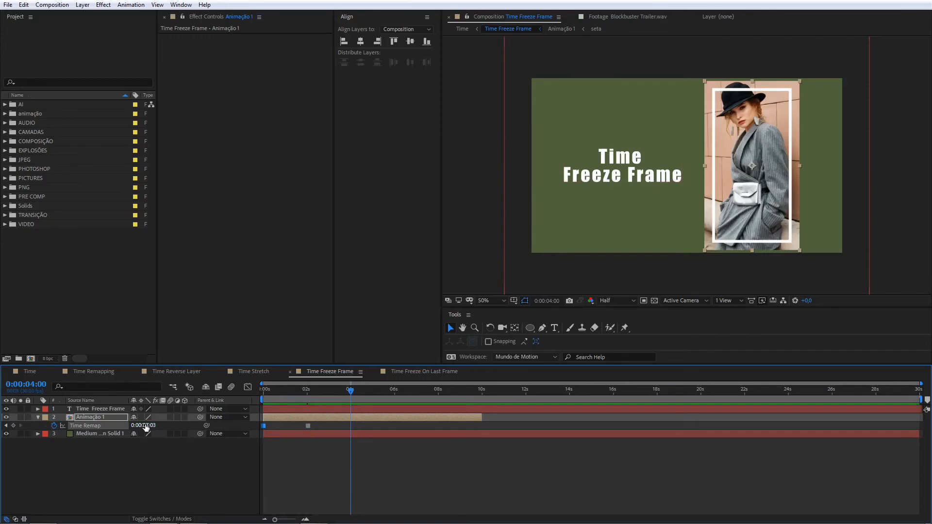
drag(146, 427, 160, 427)
drag(349, 391, 394, 392)
drag(145, 425, 173, 423)
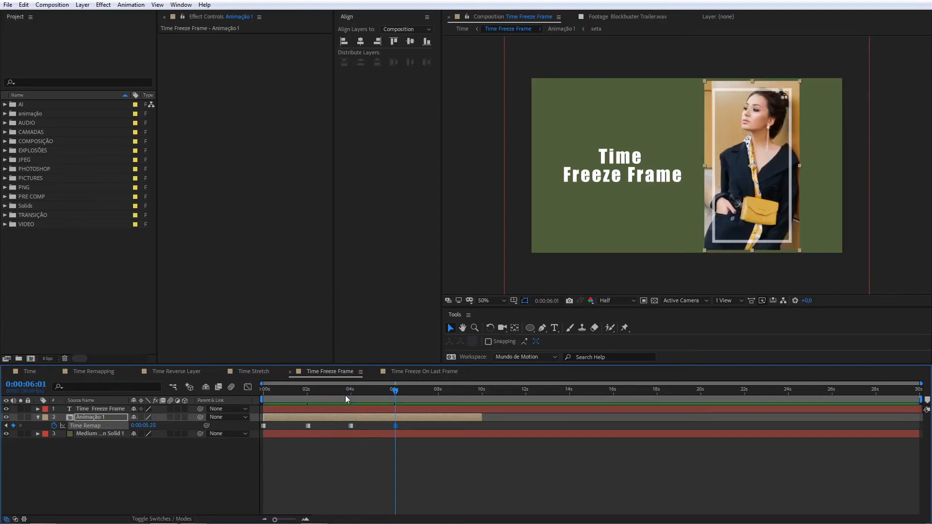
drag(397, 391, 439, 391)
drag(145, 425, 172, 422)
Preview the sequence of frozen frames from the start of the composition, stop playback and deselect the layer.
key(Home)
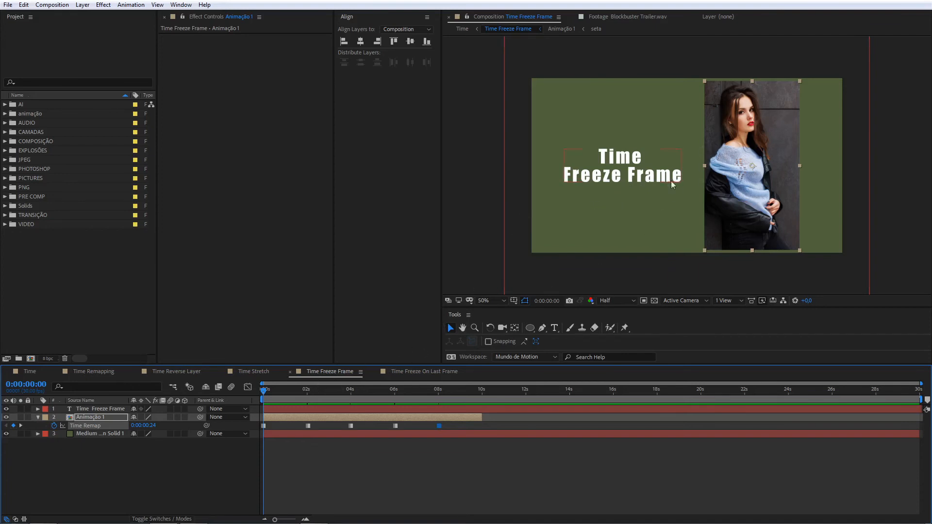
key(space)
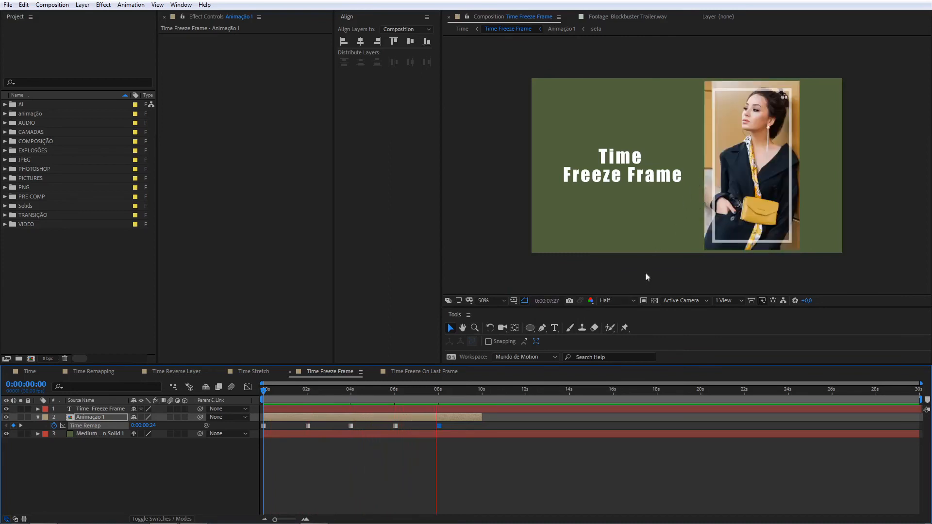
key(space)
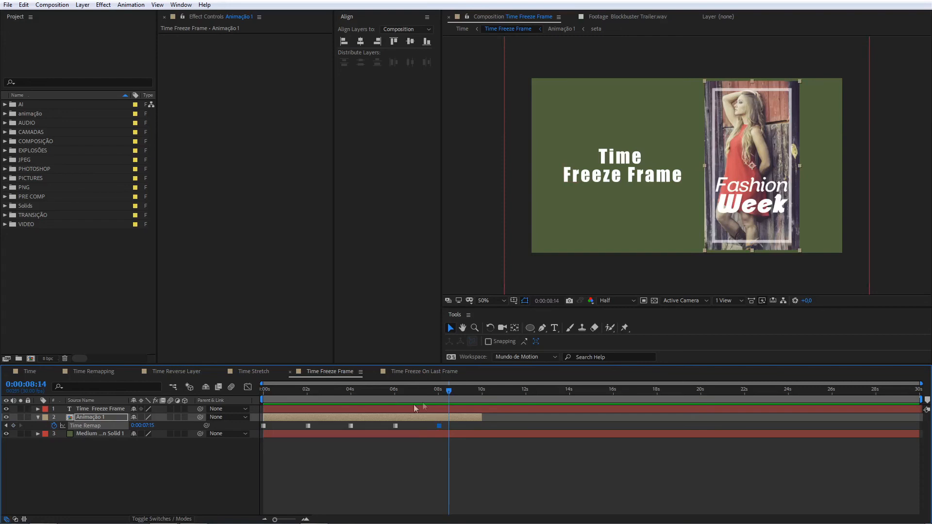
click(151, 466)
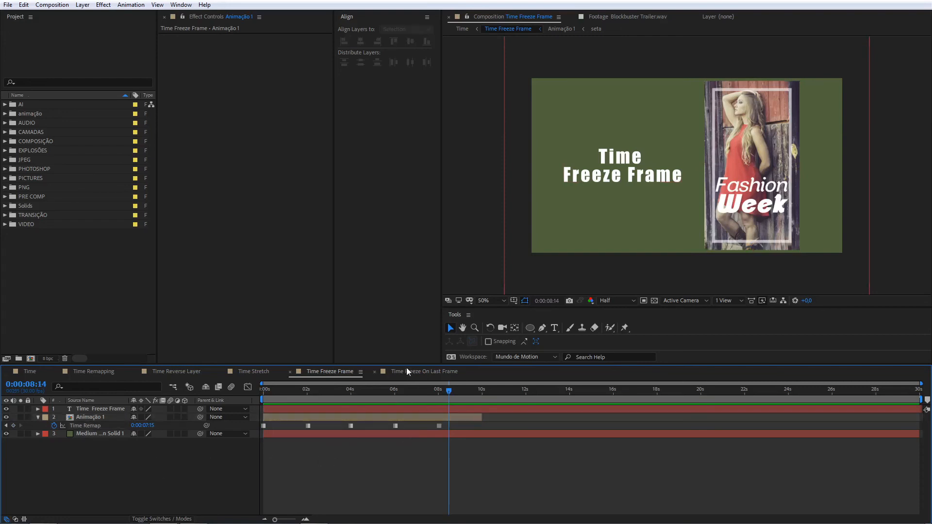
Open the Time Freeze On Last Frame composition and scrub through the Animação 1 animation to 0:00:04:25.
click(406, 371)
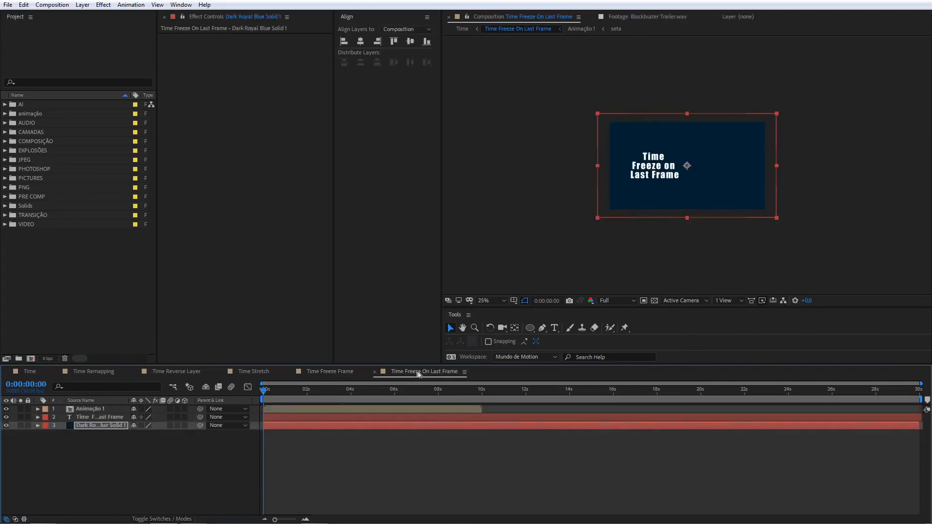
click(327, 392)
drag(328, 396, 369, 396)
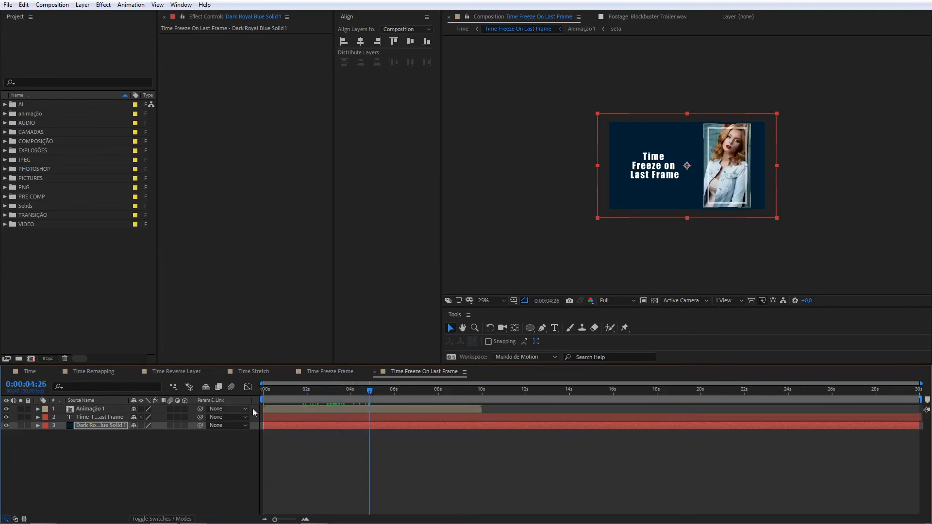
click(286, 409)
click(358, 391)
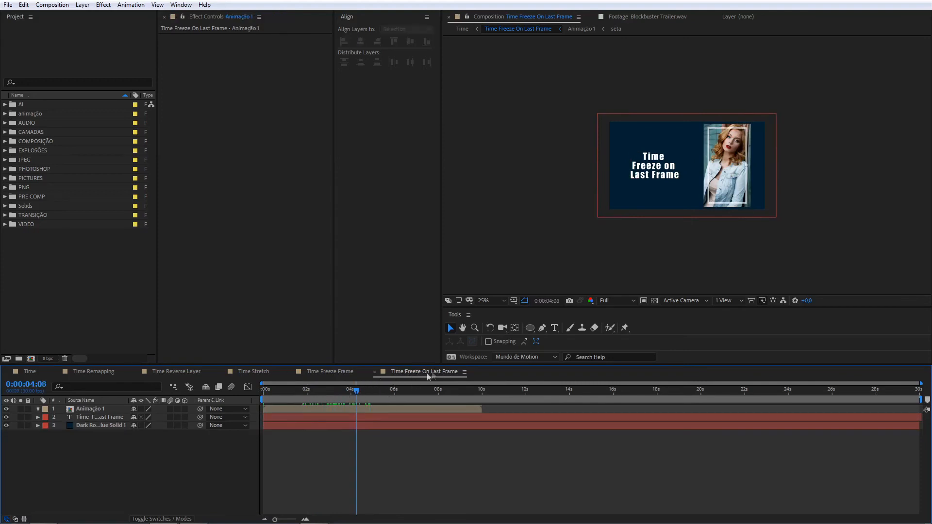
click(355, 390)
mouse_move(356, 393)
mouse_down()
mouse_move(263, 391)
mouse_move(369, 390)
mouse_up()
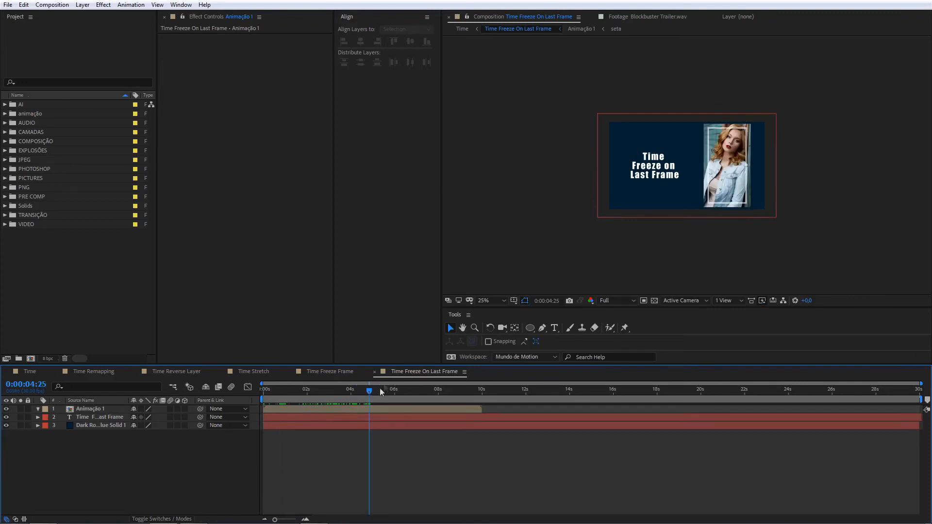
Apply Freeze On Last Frame to the Animação 1 layer.
click(403, 410)
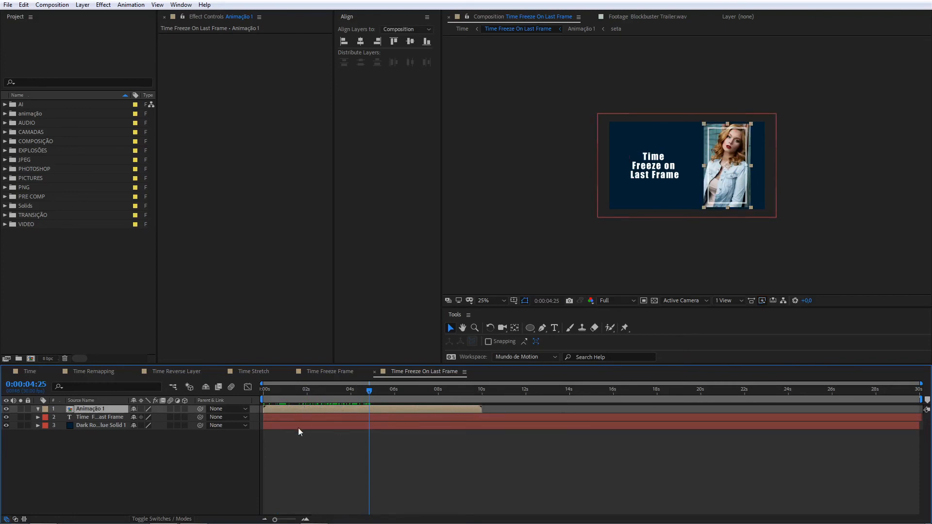
right_click(104, 409)
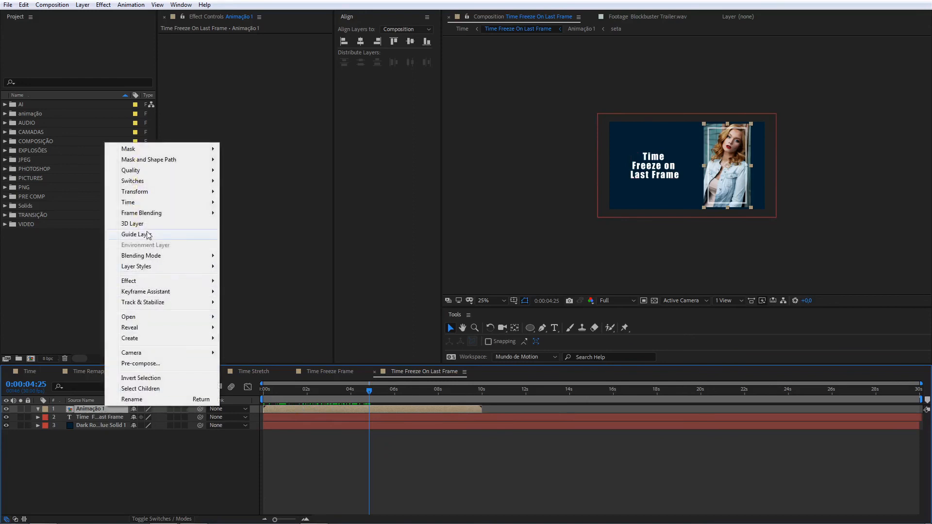
mouse_move(148, 203)
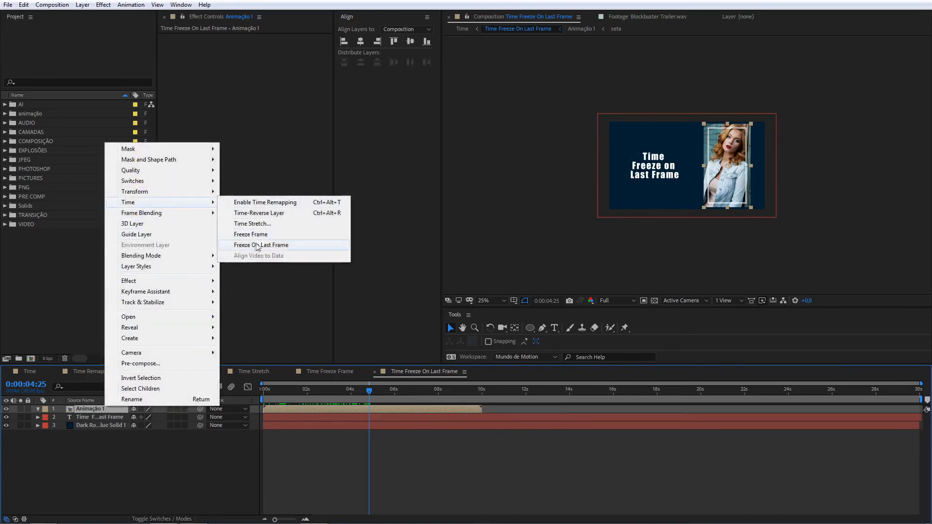
click(258, 246)
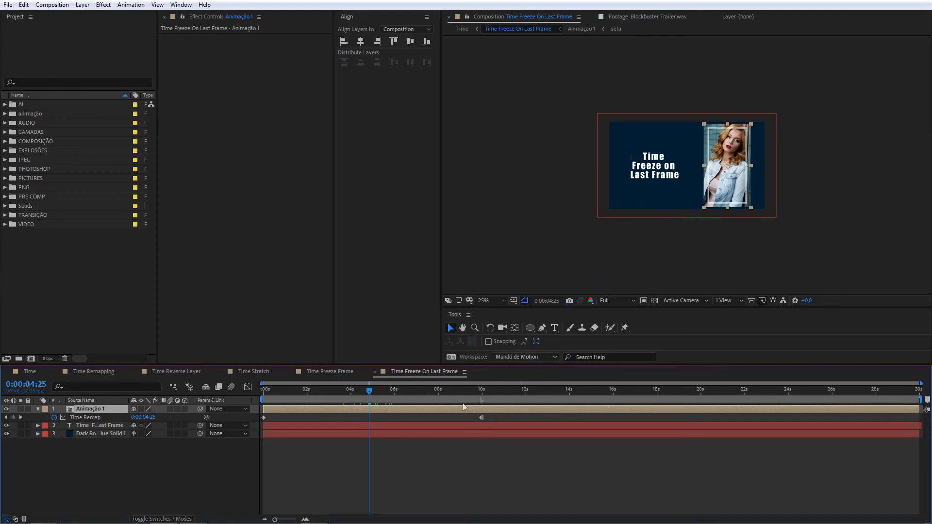
Preview the Animação 1 layer from the first frame past the 10-second keyframe to check the held last frame, and deselect the layer.
drag(369, 390, 227, 462)
key(space)
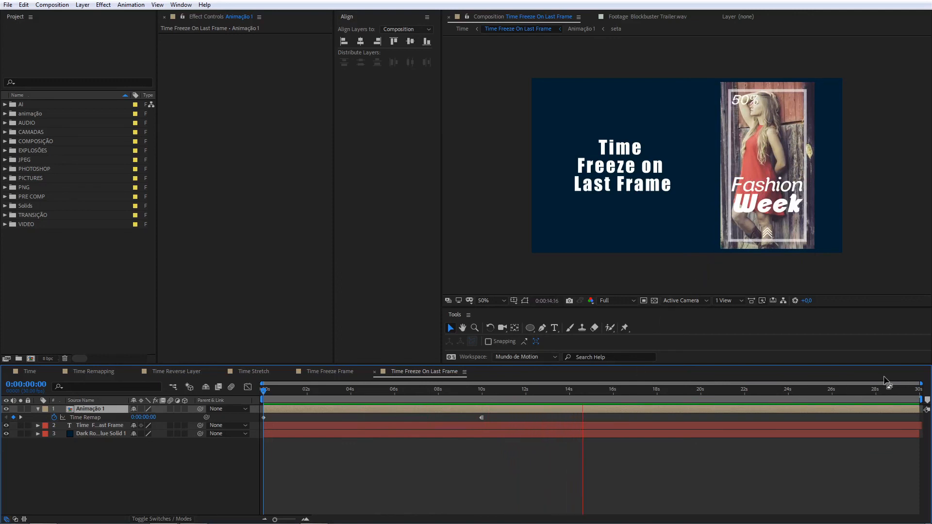
click(202, 472)
key(space)
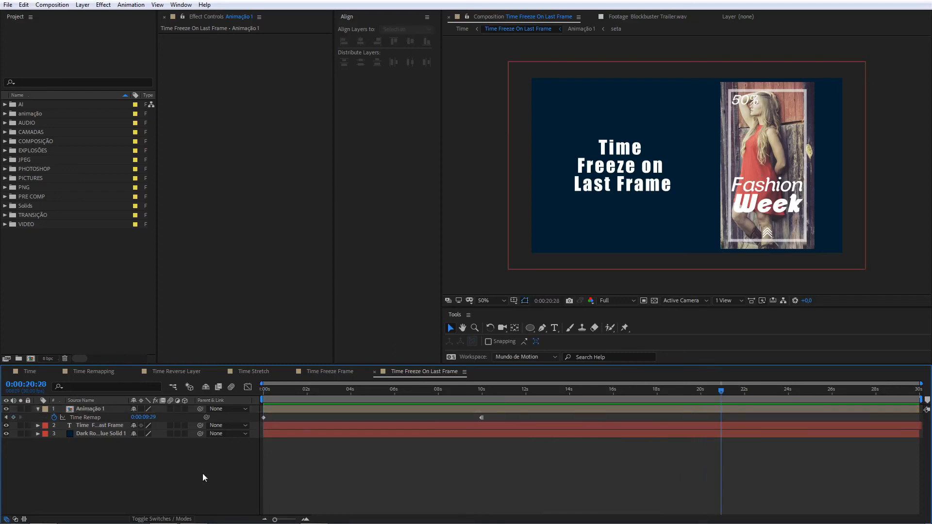
Return the playhead to the first frame and open the main Time composition.
key(space)
drag(680, 392, 246, 447)
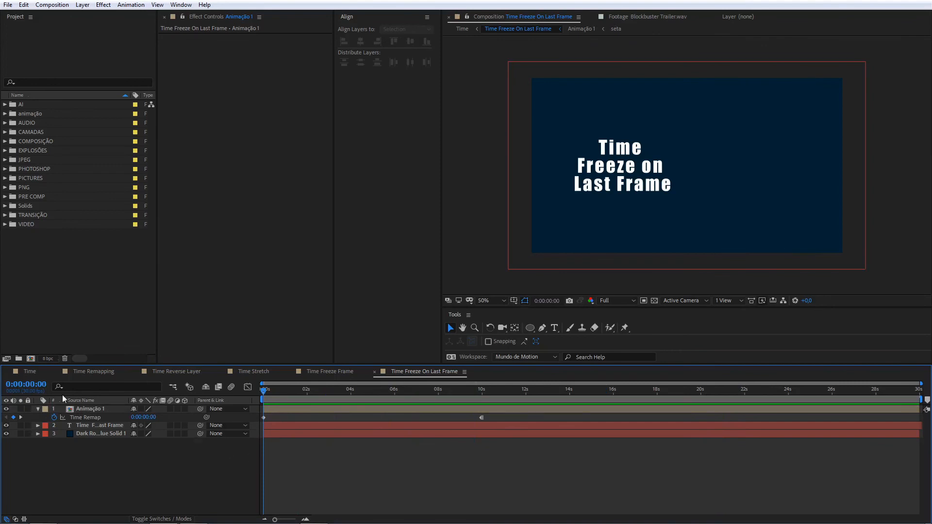
click(30, 371)
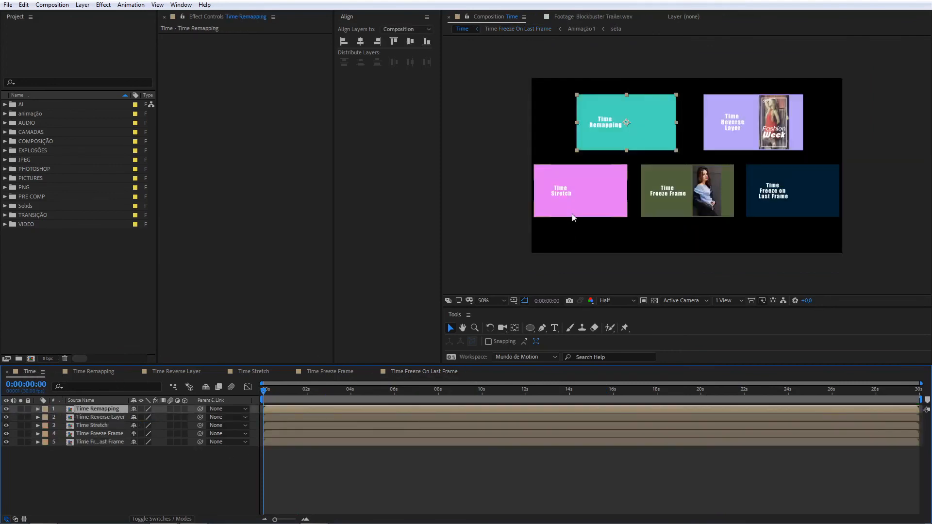